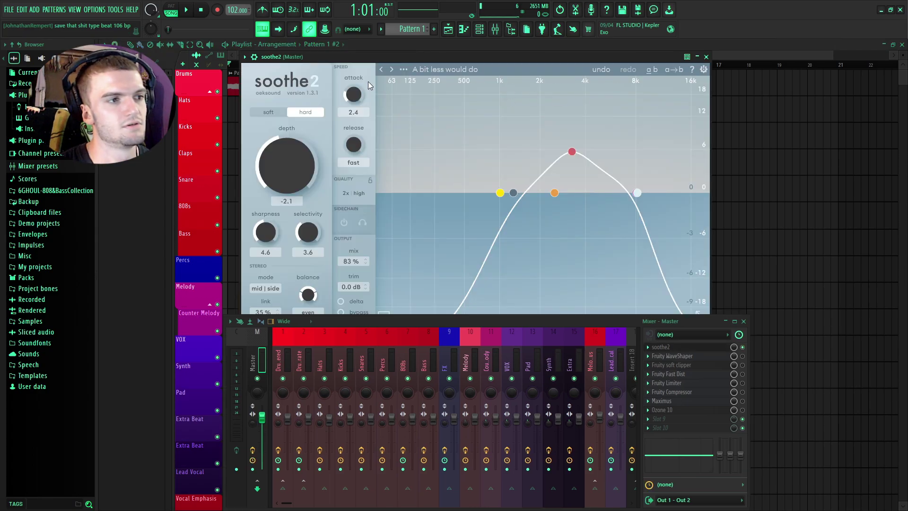
- Open soothe2's preset browser on the Master track to show the Mastering presets
left_click(407, 72)
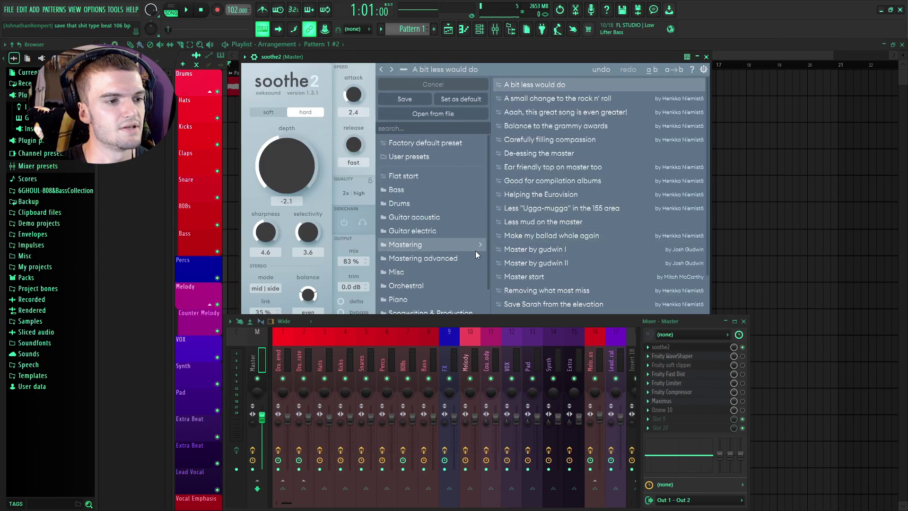
- Close soothe2, then inspect the master Fruity WaveShaper's curve and close it
left_click(707, 57)
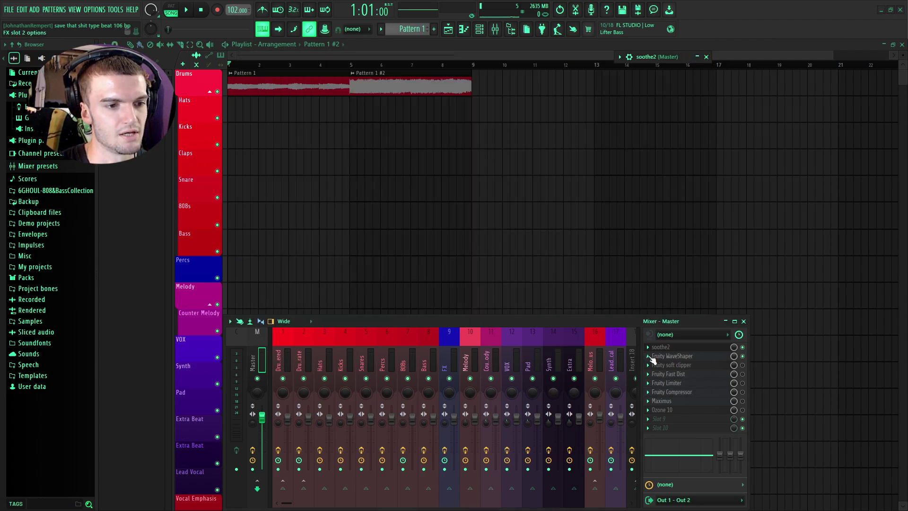
left_click(662, 355)
left_click_drag(198, 125, 401, 140)
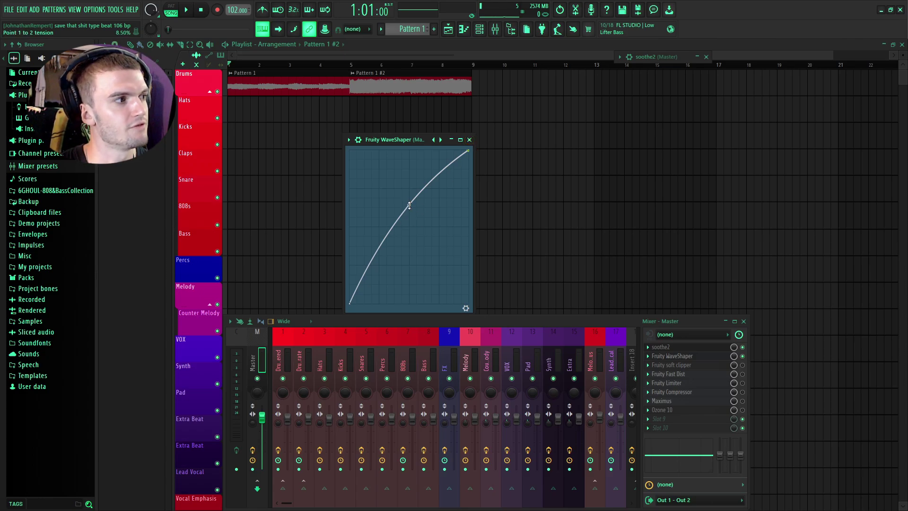
left_click(470, 139)
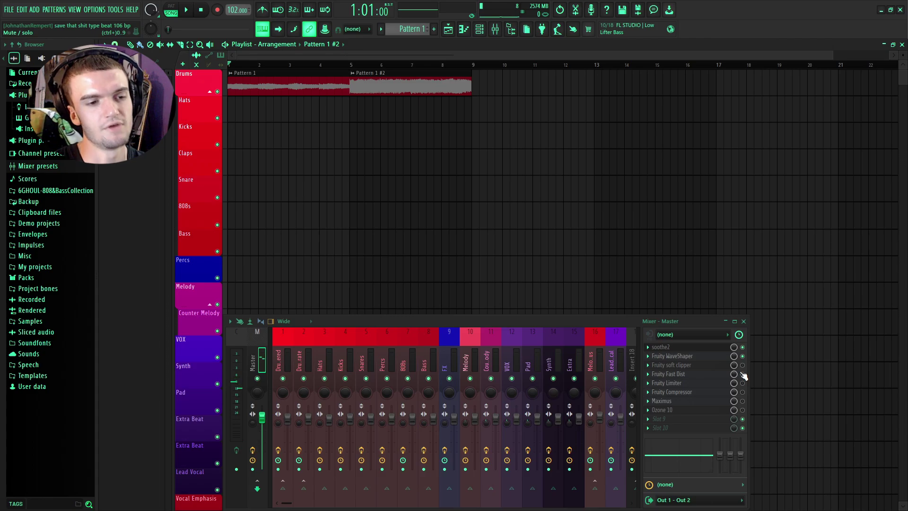
- Enable the master soft clipper, check Fast Dist, and set Fruity Limiter's ceiling to -7.2 dB
left_click(742, 364)
left_click(672, 365)
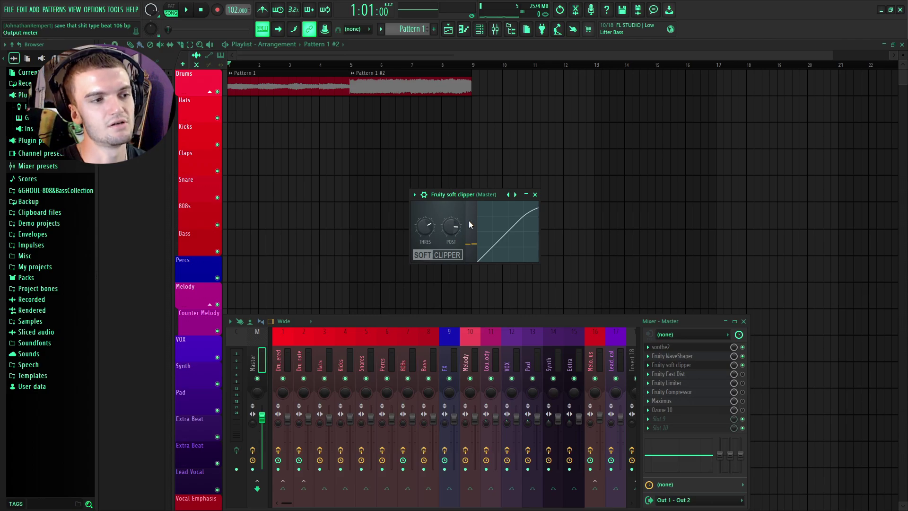
left_click(668, 374)
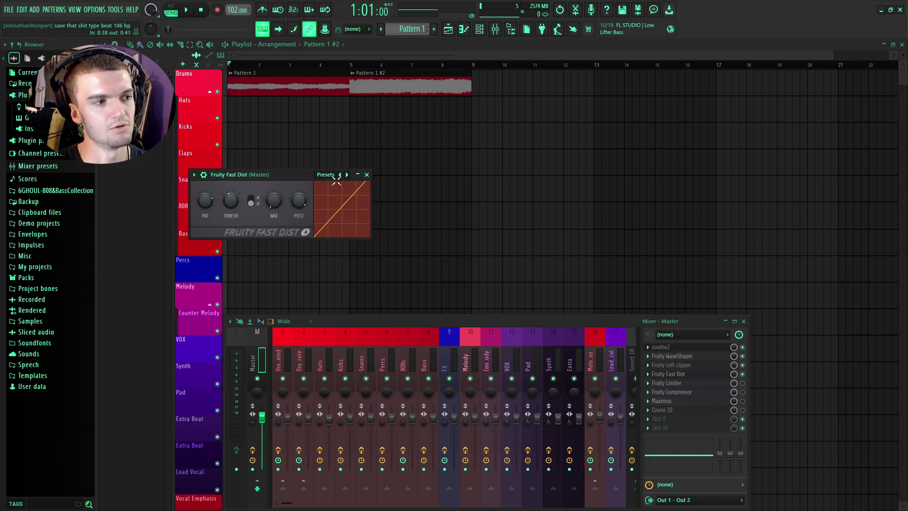
left_click(363, 175)
left_click_drag(331, 260, 337, 279)
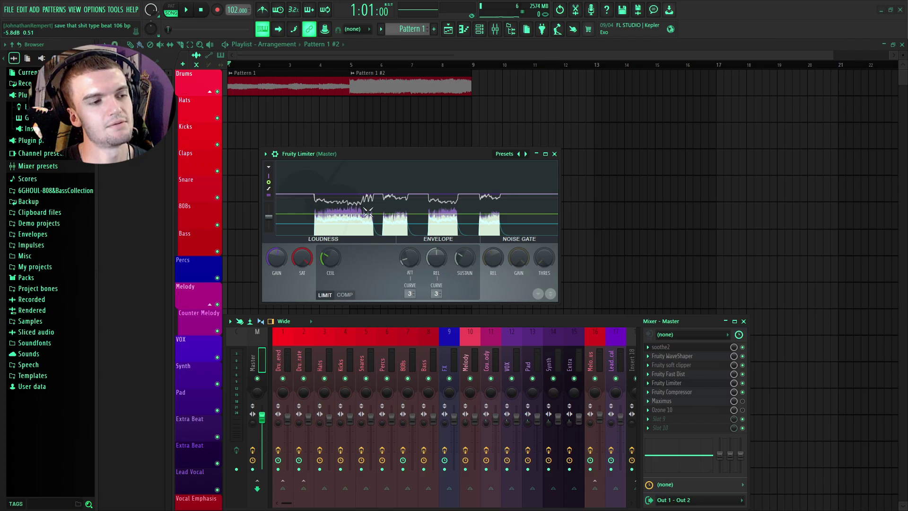
- Switch the master Fruity Limiter to COMP mode and close its window
left_click(345, 295)
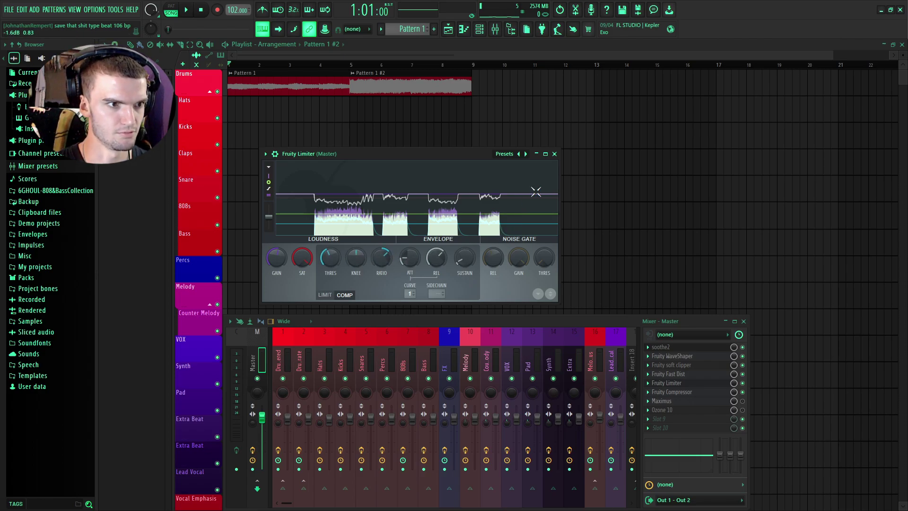
left_click(554, 154)
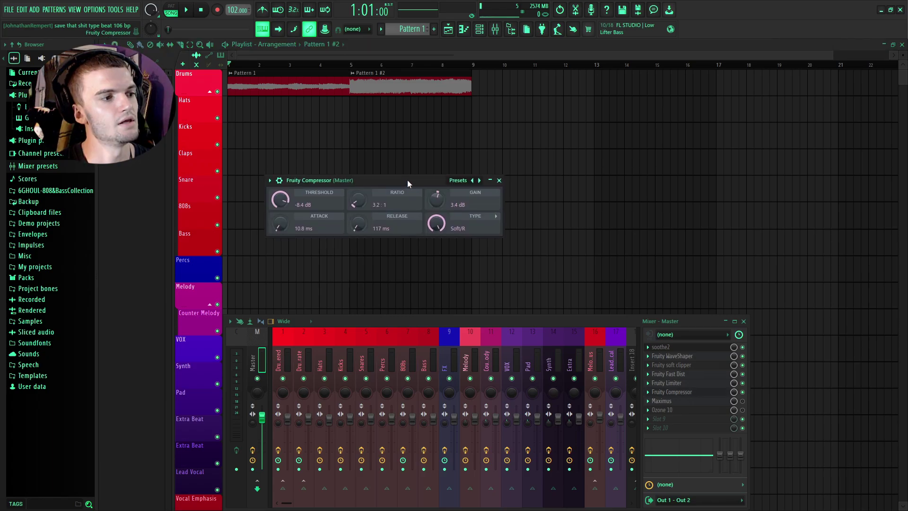
- Browse Fruity Compressor's presets and dismiss the list without loading one
left_click(457, 182)
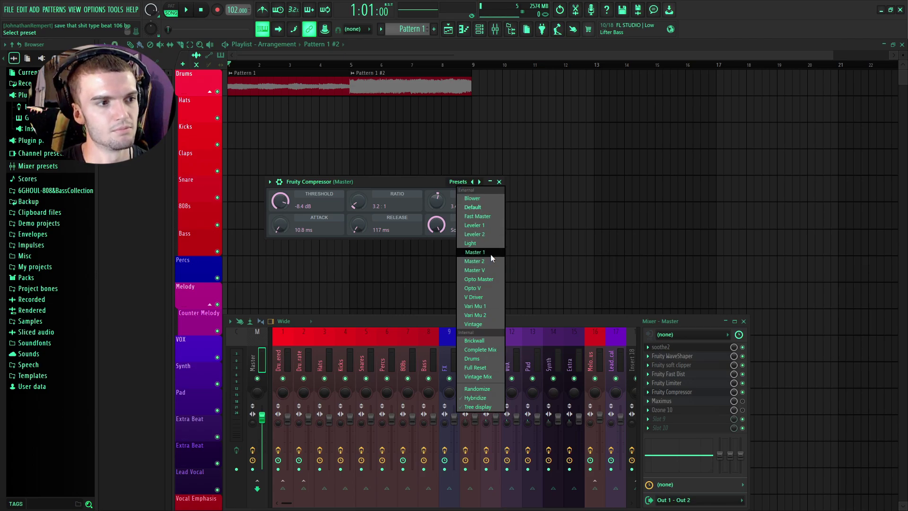
left_click(396, 176)
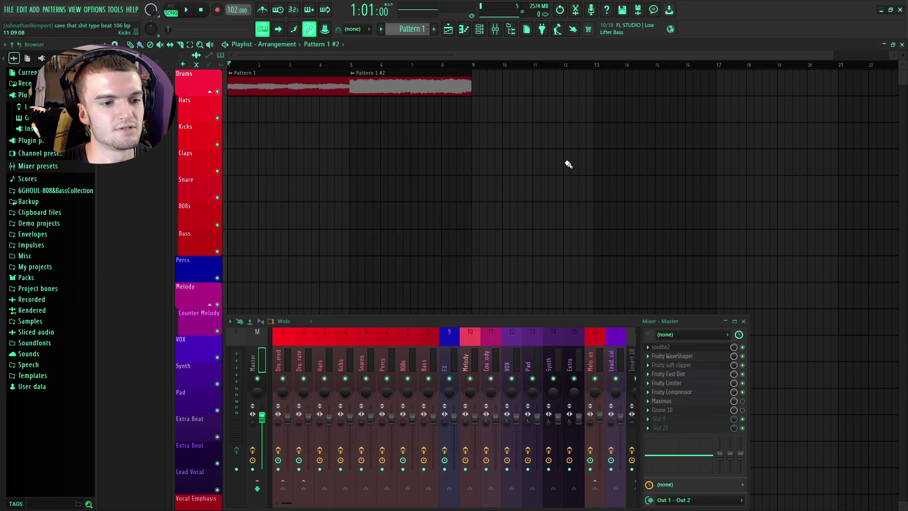
- Load the Master aid 1 preset in Maximus
left_click_drag(349, 116, 456, 113)
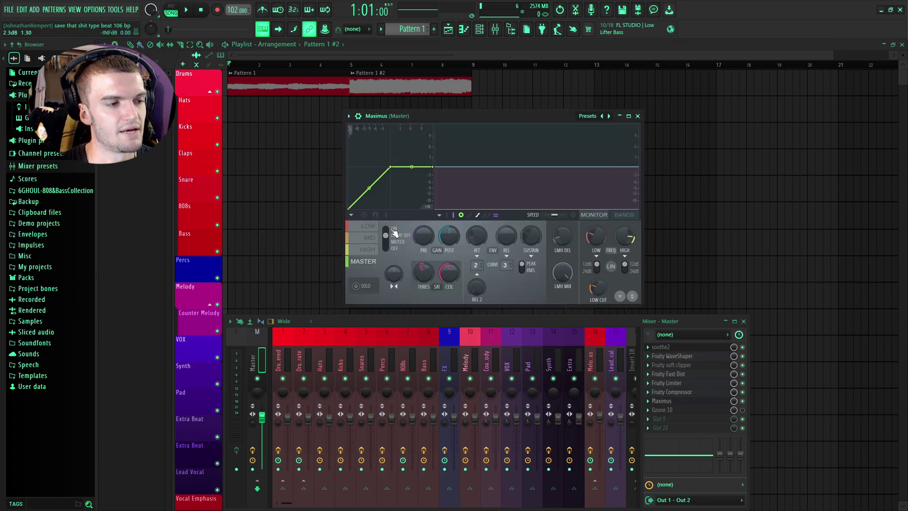
left_click(589, 116)
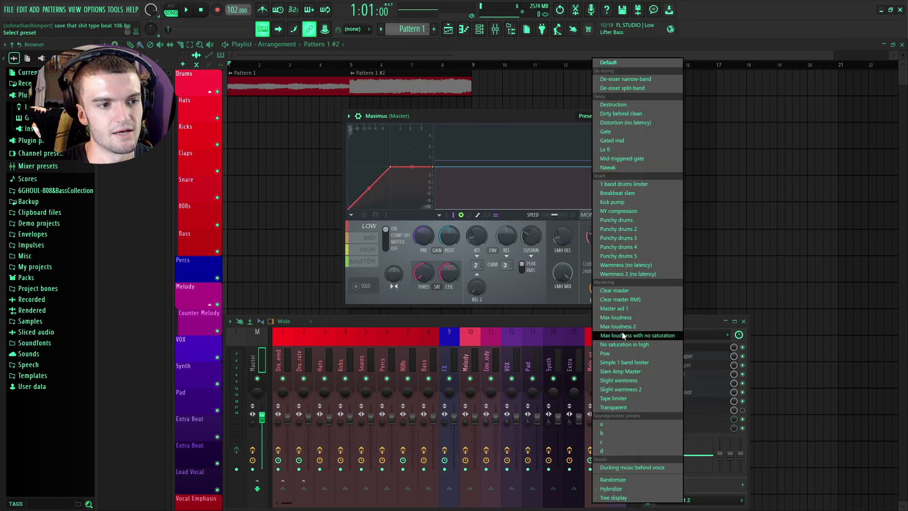
left_click(614, 308)
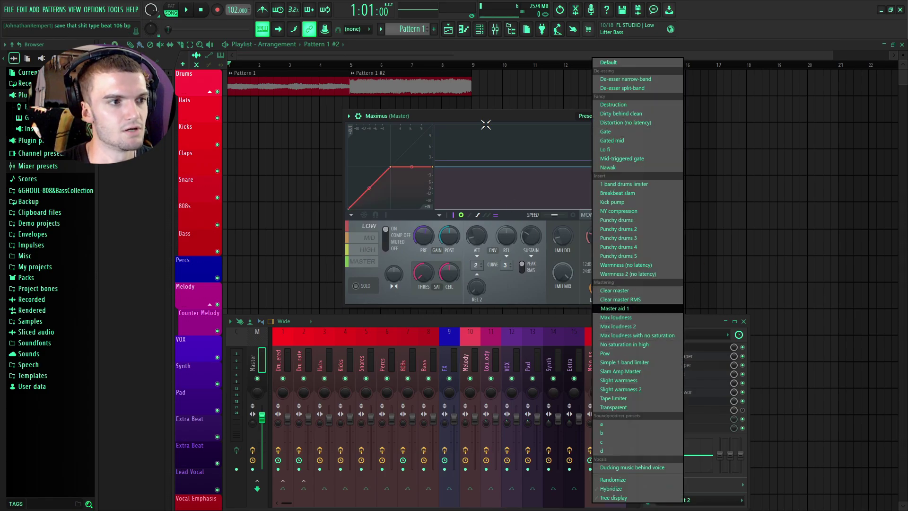
- Check the LOW band, then lower the MASTER band's second compression curve point
left_click(364, 261)
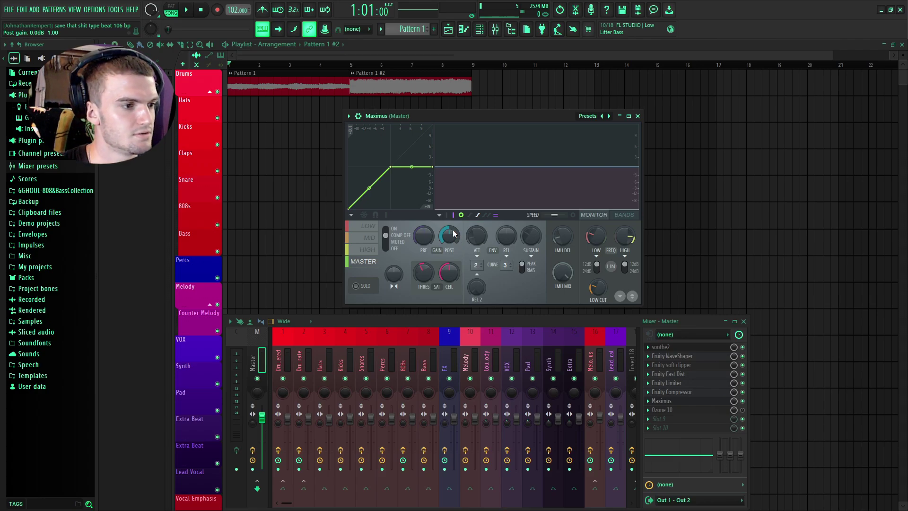
left_click(368, 227)
left_click(364, 261)
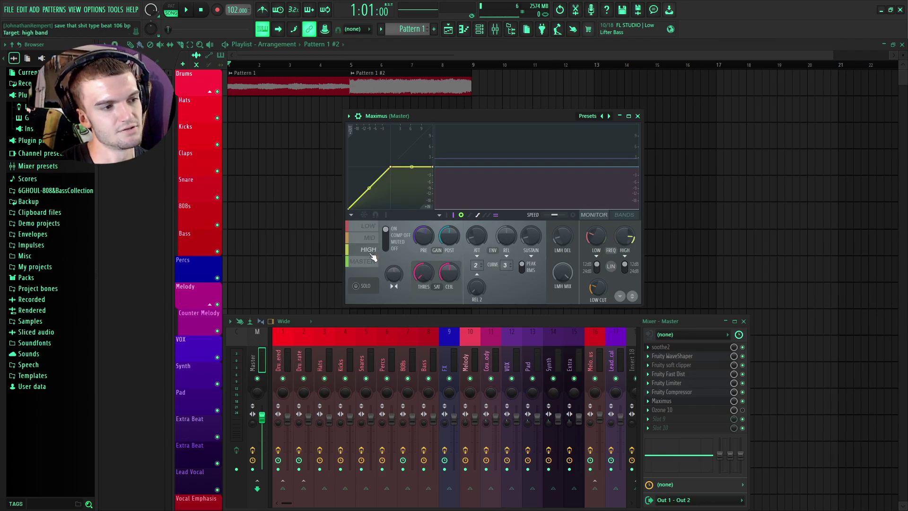
mouse_move(395, 170)
left_mouse_down()
mouse_move(381, 173)
mouse_move(394, 172)
left_mouse_up()
- Open Ozone 10 on the master, minimize the mixer, and show the Equalizer 1 curve
left_click(662, 409)
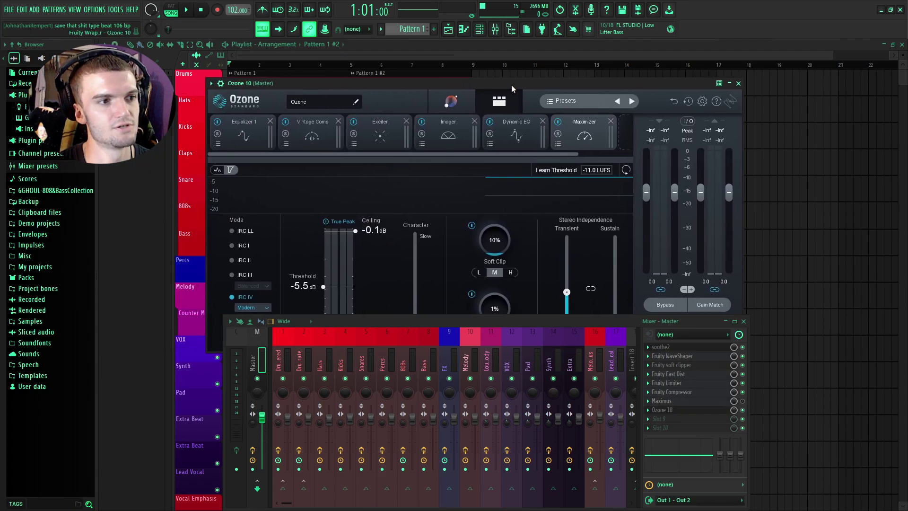
left_click(725, 321)
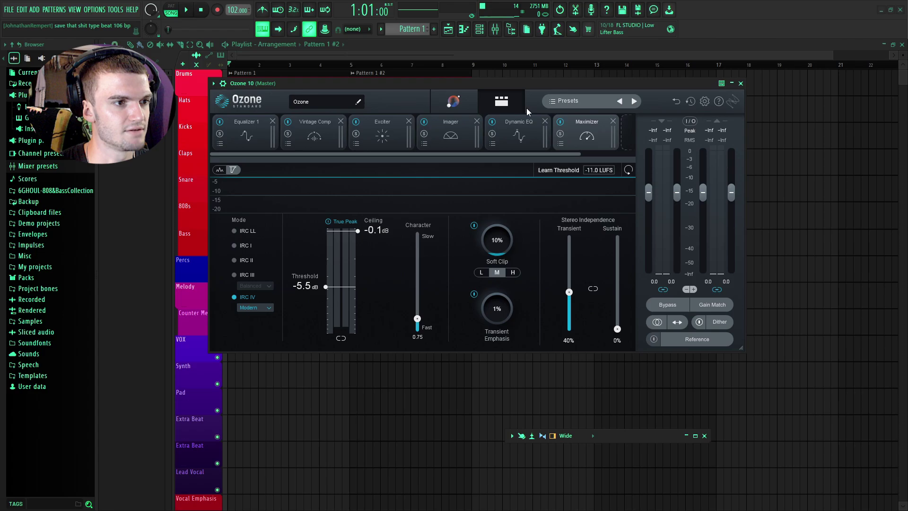
left_click(268, 134)
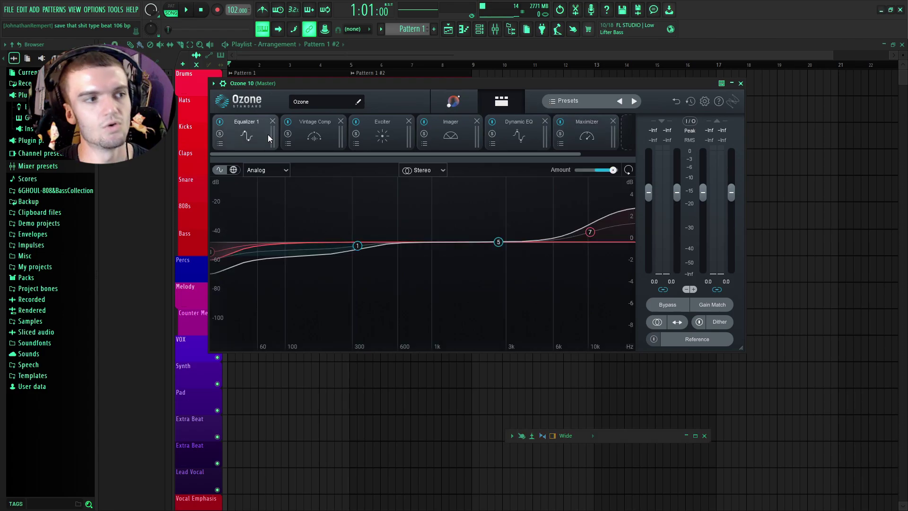
- Cycle through Ozone 10's Vintage Comp, Exciter, Imager, Dynamic EQ, Maximizer and Equalizer 1, ending on Dynamic EQ
left_click(323, 132)
left_click(389, 139)
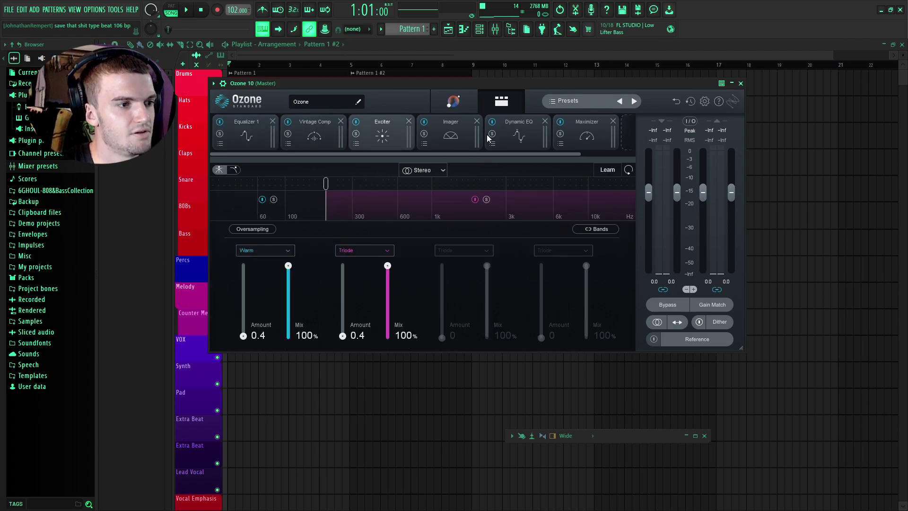
left_click(461, 125)
left_click(517, 140)
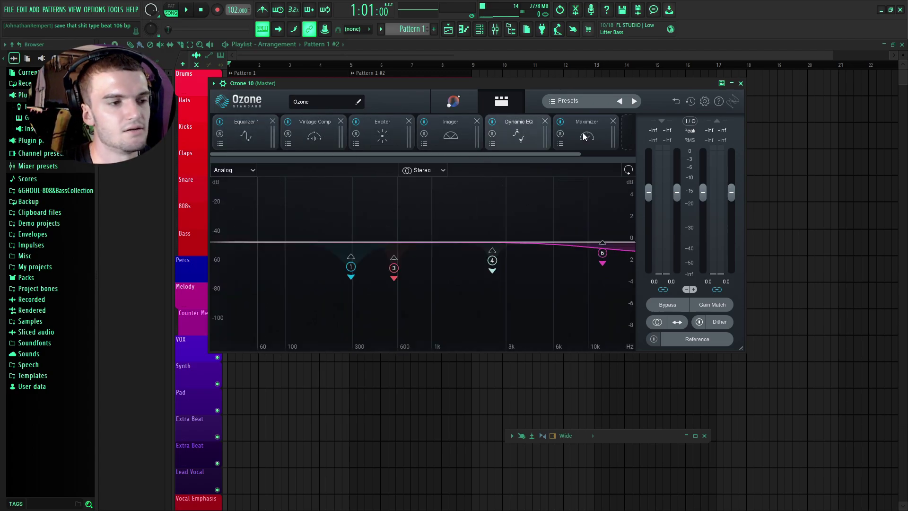
left_click(585, 137)
left_click(246, 133)
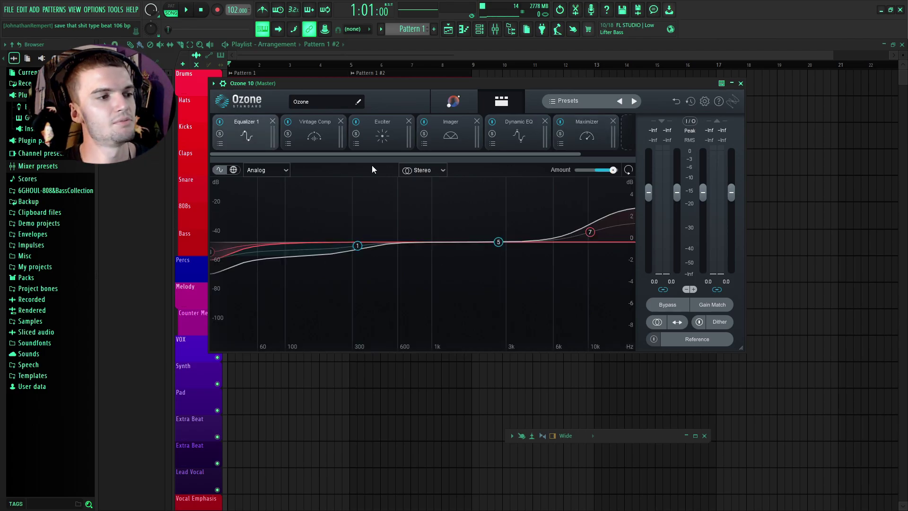
left_click(321, 136)
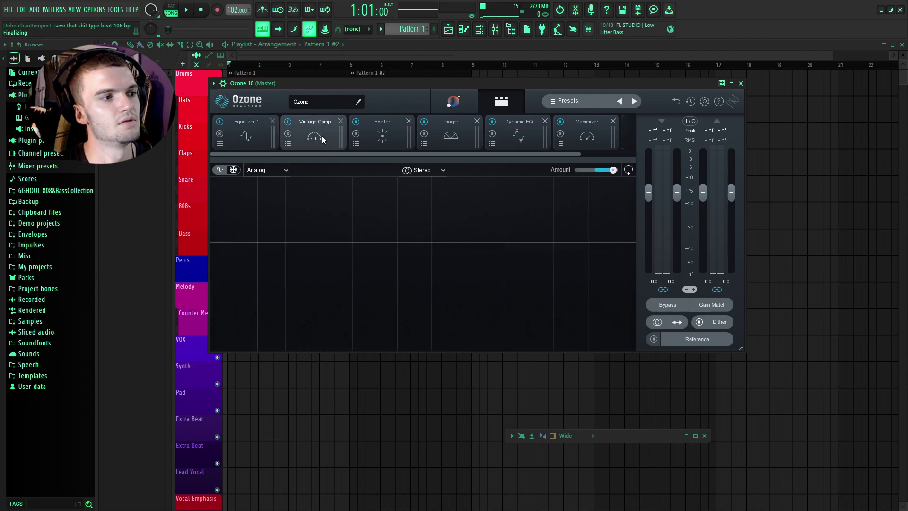
left_click(384, 142)
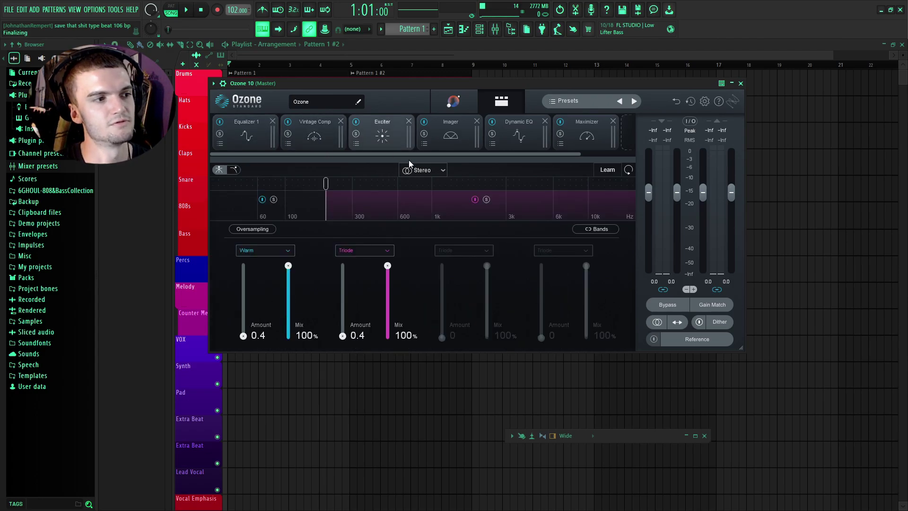
left_click(433, 137)
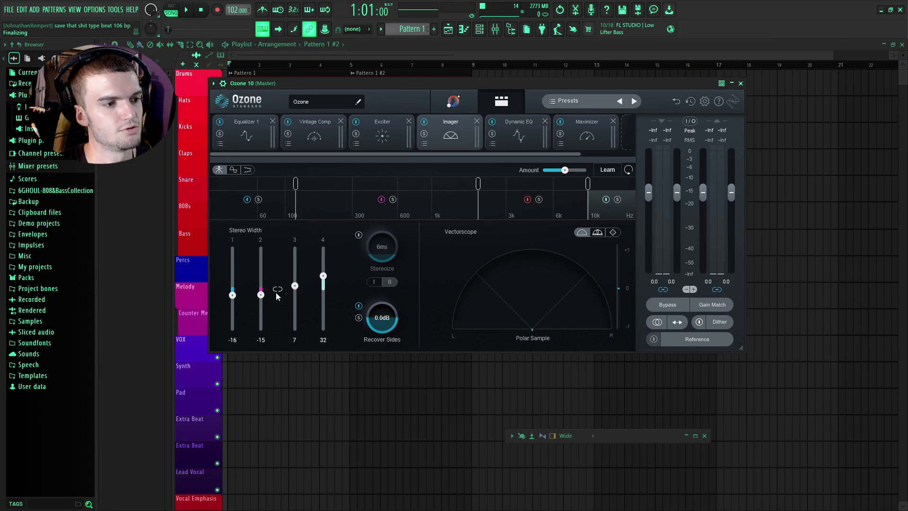
left_click(499, 126)
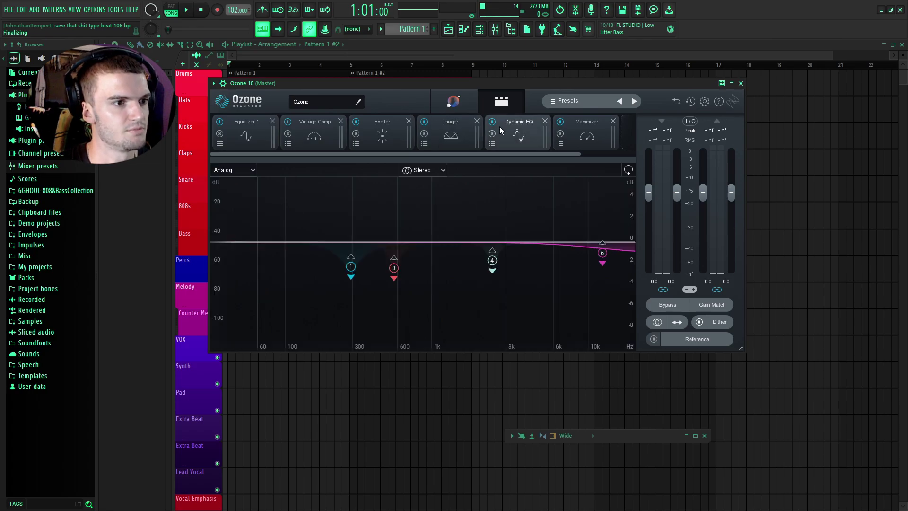
- Show Ozone 10's Maximizer and fine-tune its ceiling, leaving it at -0.1 dB
left_click(594, 132)
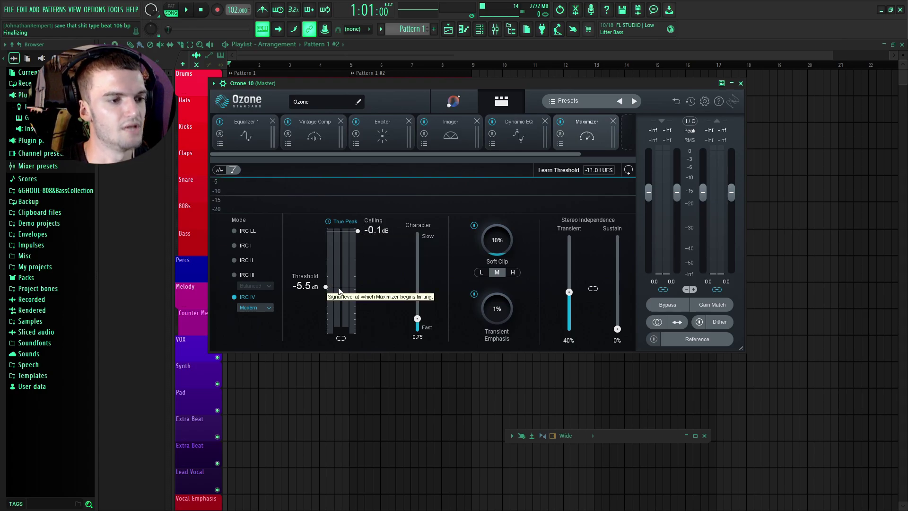
mouse_move(357, 233)
left_mouse_down()
mouse_move(359, 248)
mouse_move(365, 238)
left_mouse_up()
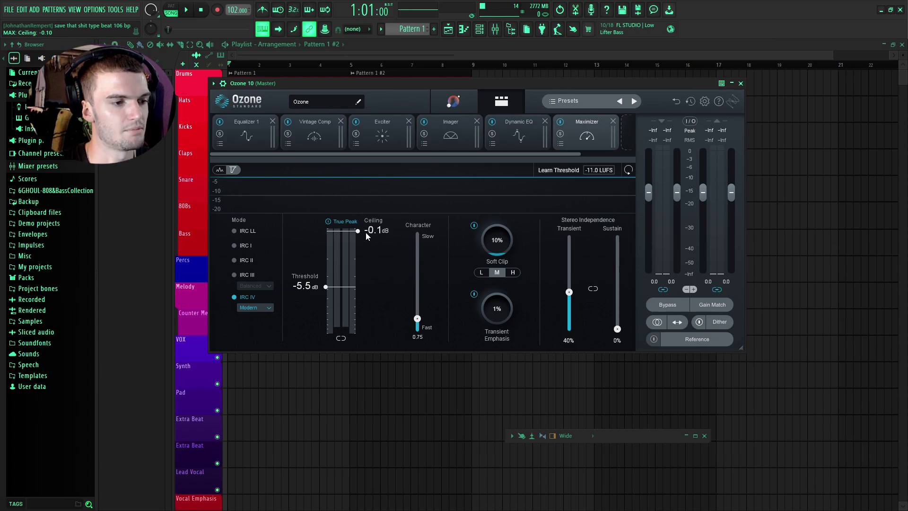
- Close Ozone 10, restore and reposition the mixer, and play the song through the master chain
left_click(740, 83)
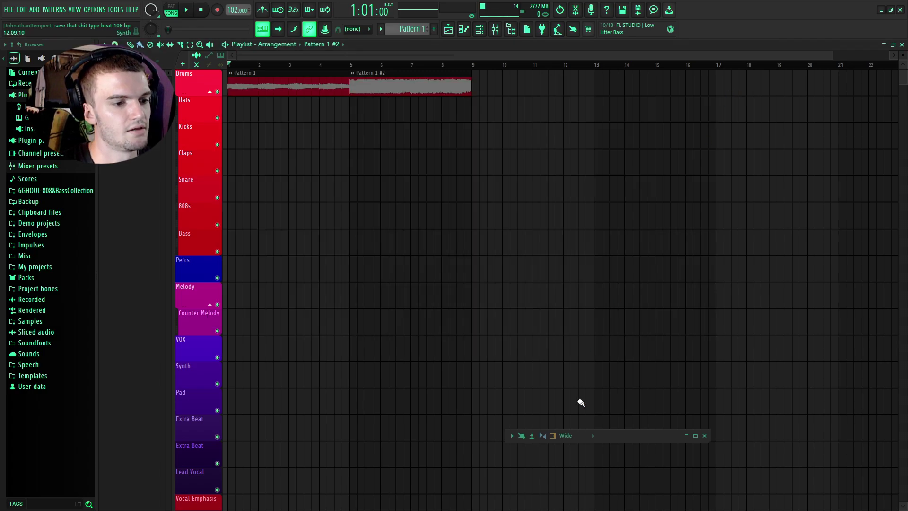
left_click(694, 436)
left_click_drag(475, 283, 615, 320)
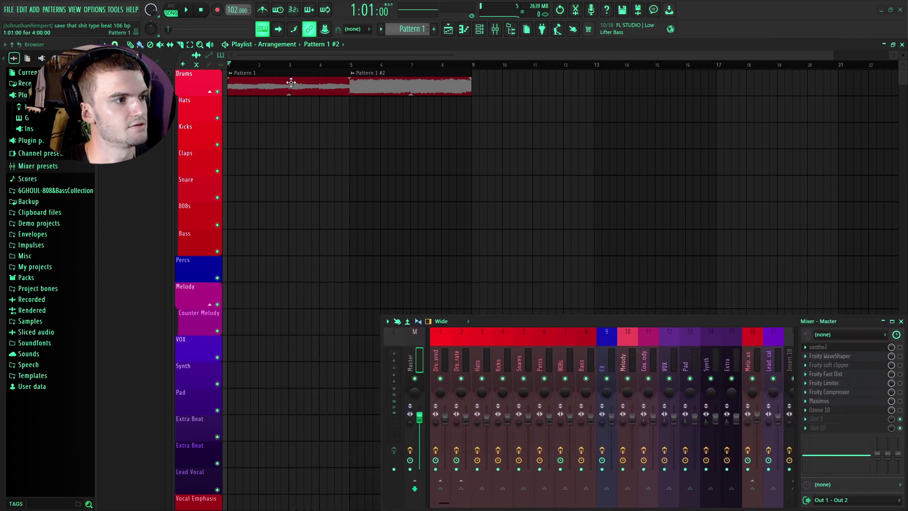
key("space")
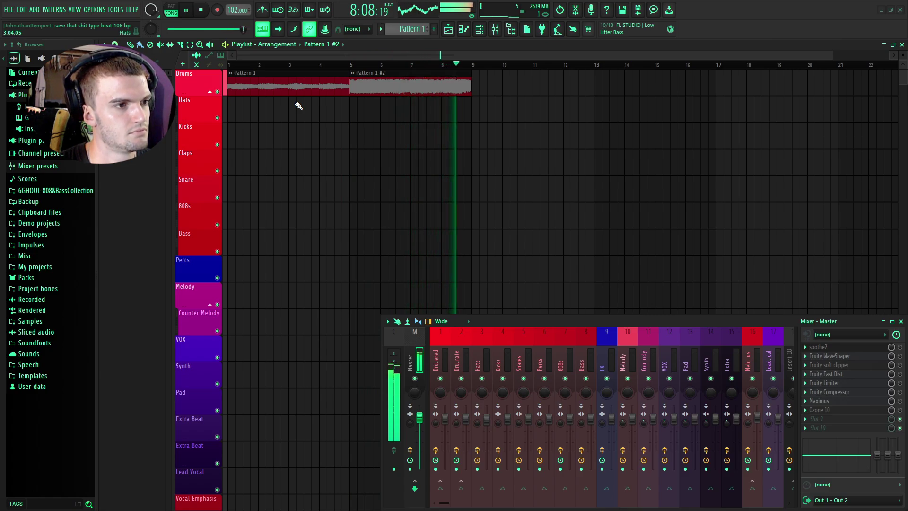
key("space")
left_click_drag(584, 321, 428, 320)
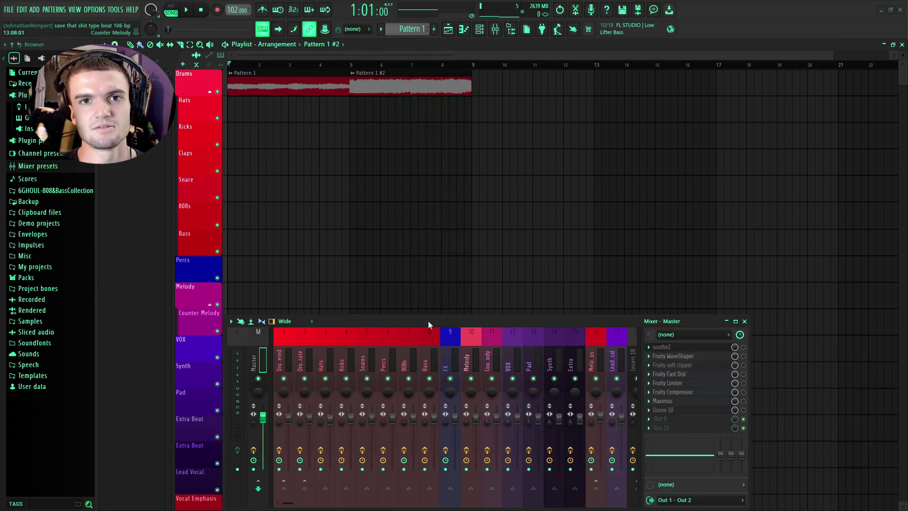